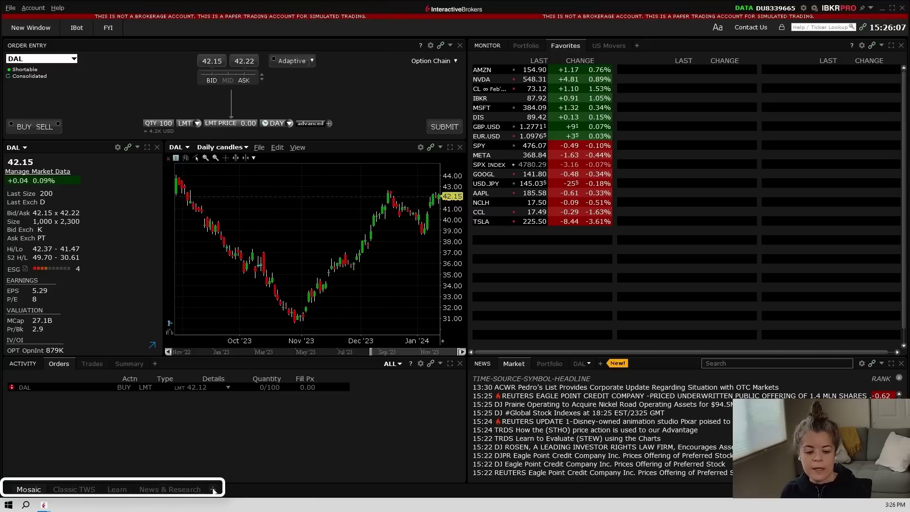
Open the layout library showing 25 prebuilt layouts such as Option Trading and News
{"action": "left_click", "coordinate": [213, 489]}
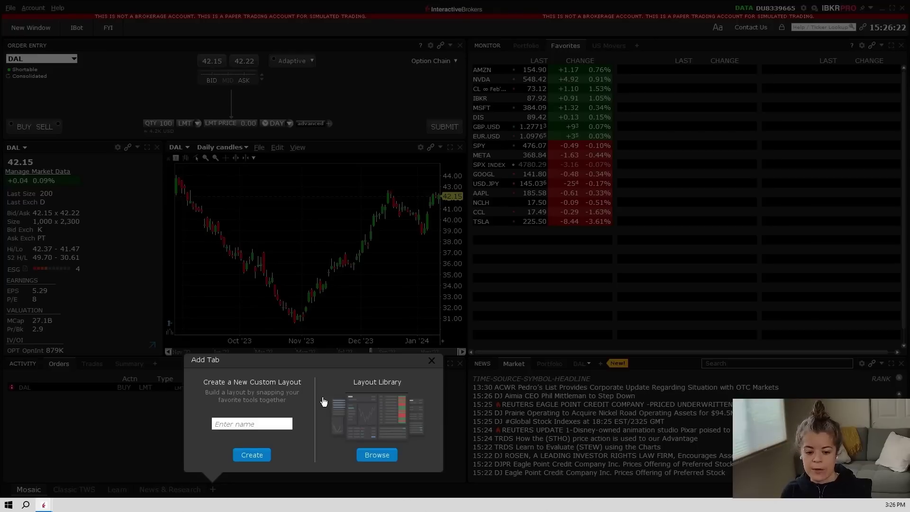
{"action": "left_click", "coordinate": [378, 455]}
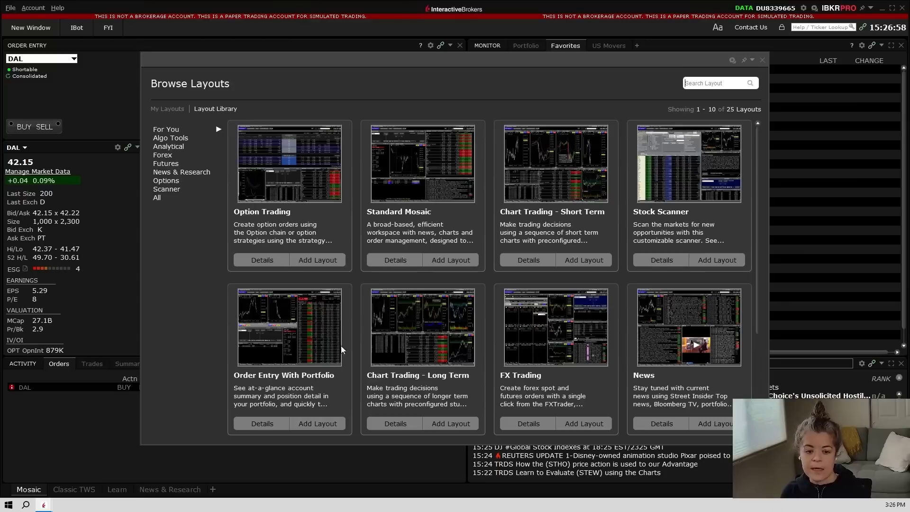
View Option Trading's details, then page past Standard Mosaic to Chart Trading - Short Term
{"action": "left_click", "coordinate": [264, 261]}
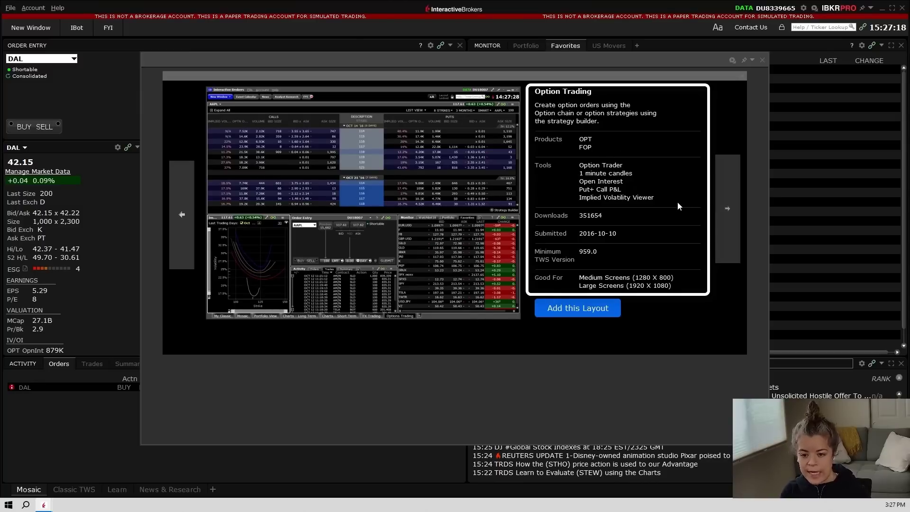
{"action": "left_click", "coordinate": [726, 219]}
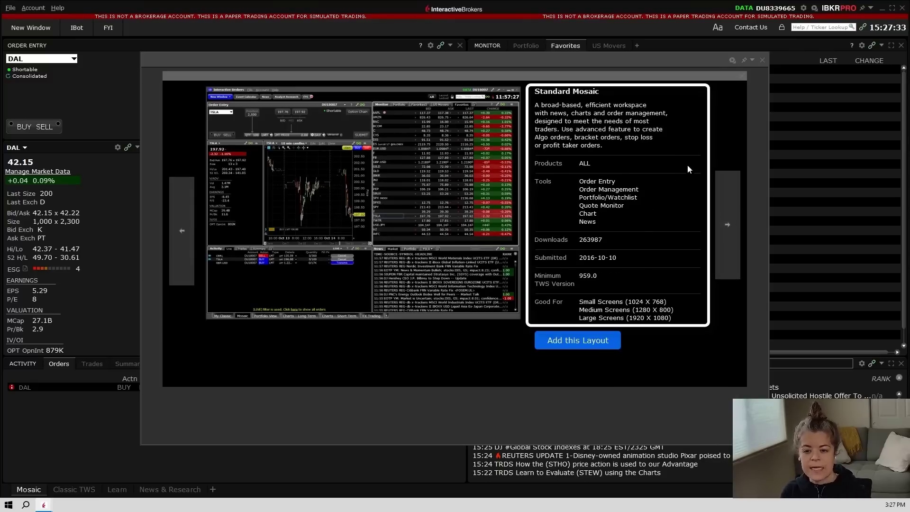
{"action": "left_click", "coordinate": [732, 243]}
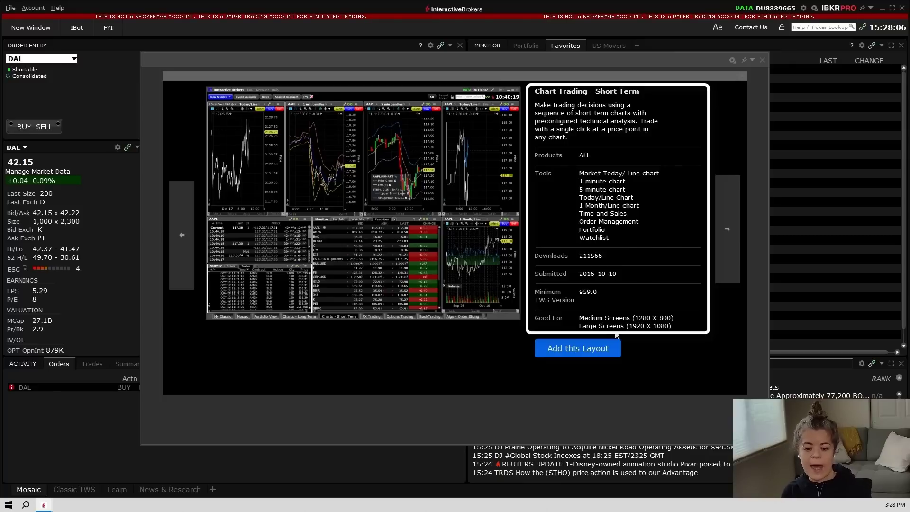
Add Chart Trading - Short Term, creating a Charts - Short Term tab with charts and a watchlist
{"action": "left_click", "coordinate": [591, 349]}
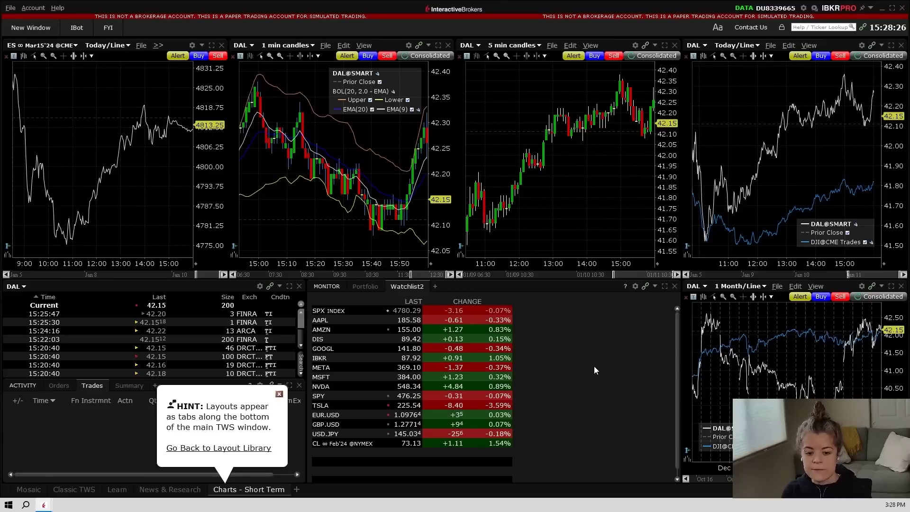
Create a blank custom layout tab named 'Our Awesome Layout'
{"action": "left_click", "coordinate": [297, 490]}
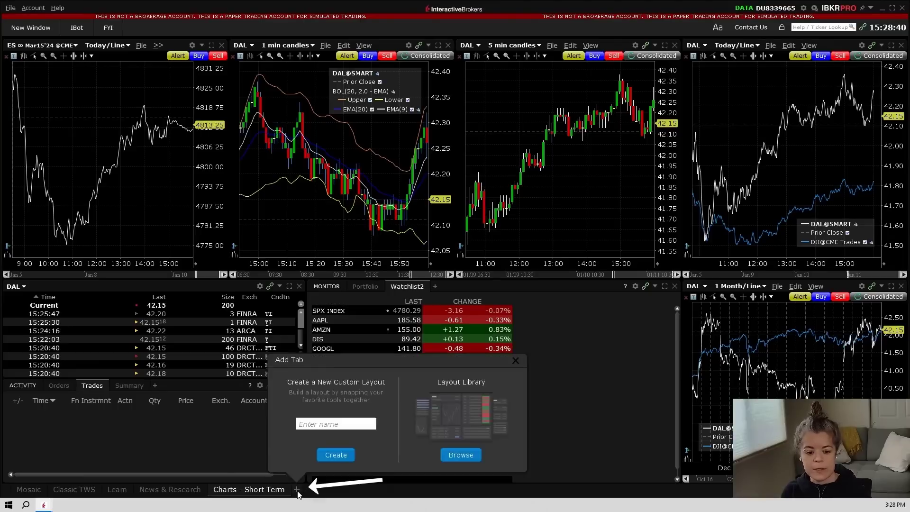
{"action": "left_click", "coordinate": [333, 424]}
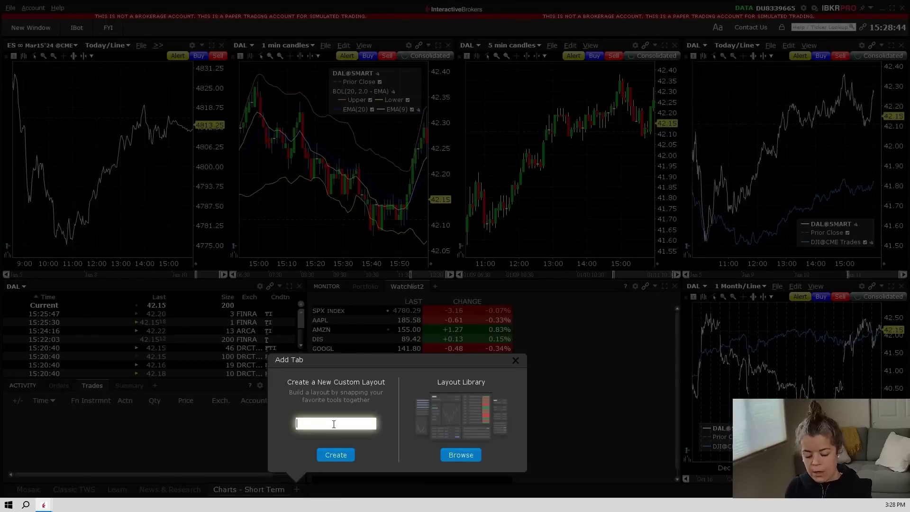
{"action": "type", "text": "Our Awesome"}
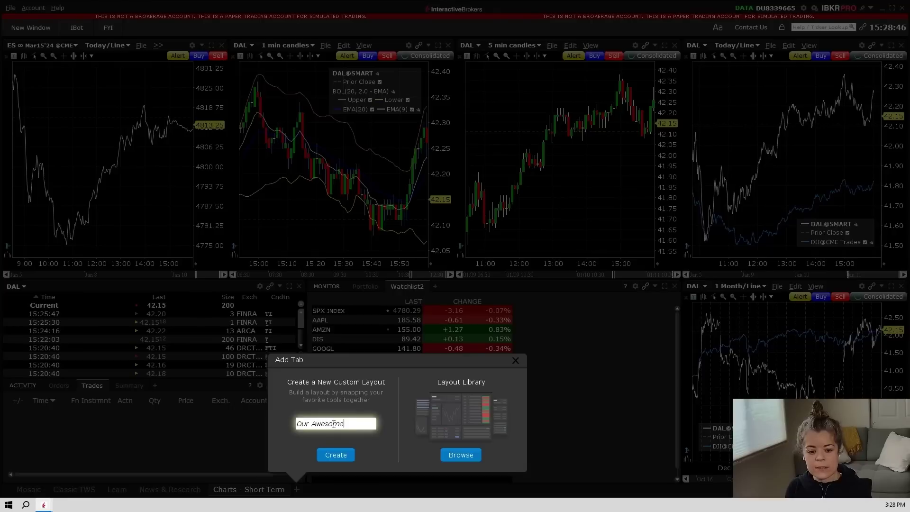
{"action": "type", "text": " Layout"}
{"action": "left_click", "coordinate": [345, 456]}
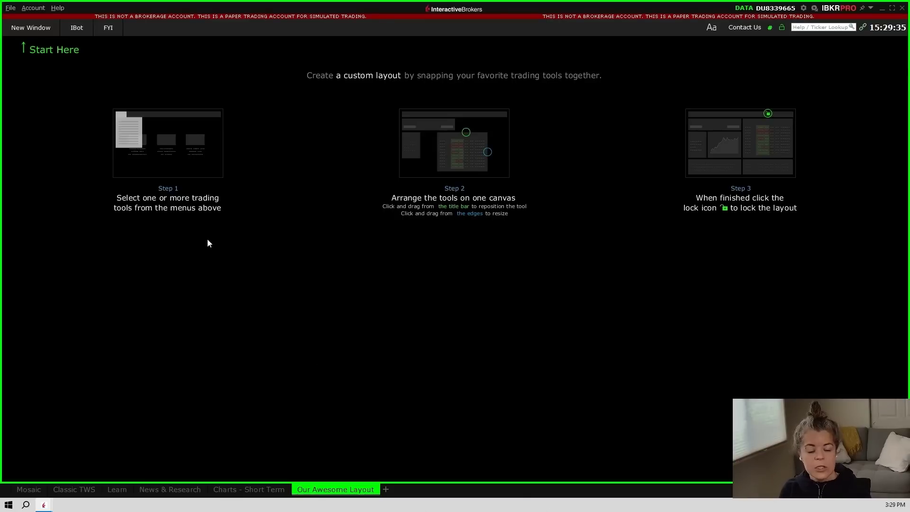
Add a DAL advanced chart and resize it narrower and taller in the upper-left
{"action": "left_click", "coordinate": [31, 28]}
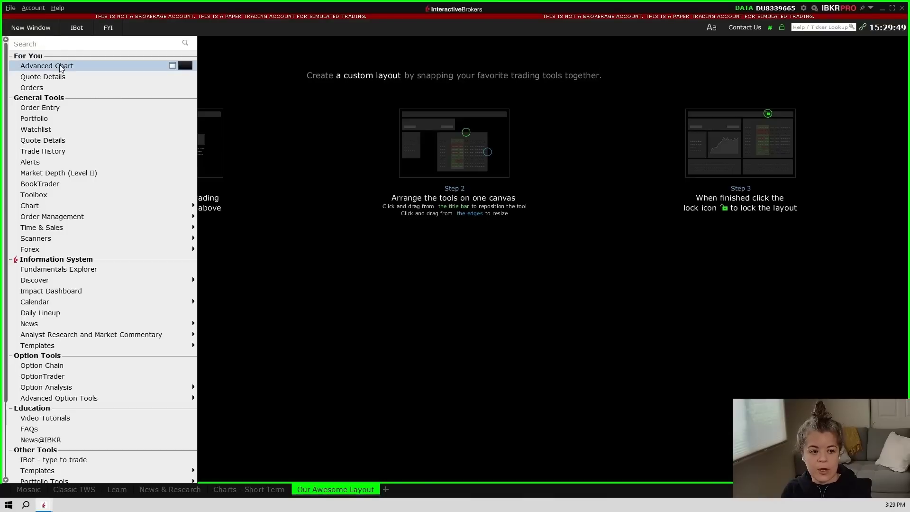
{"action": "left_click", "coordinate": [89, 66]}
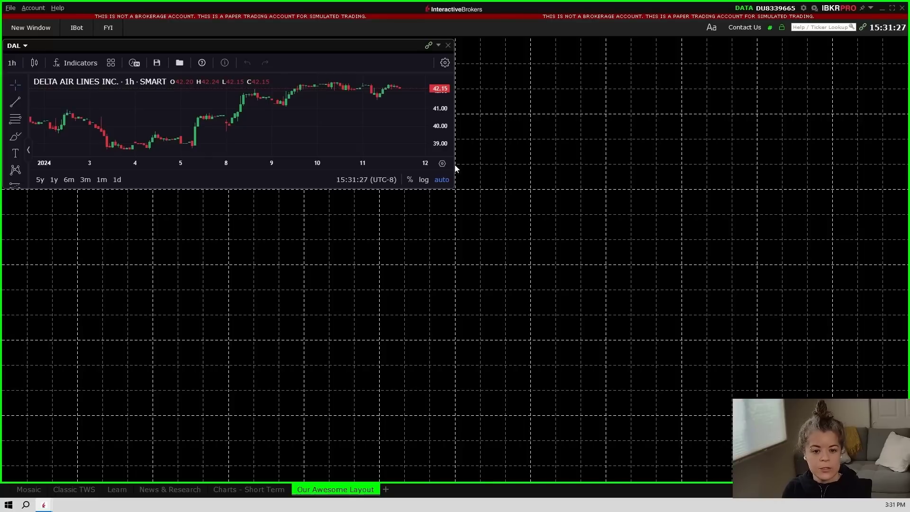
{"action": "left_click_drag", "start_coordinate": [454, 164], "coordinate": [313, 158]}
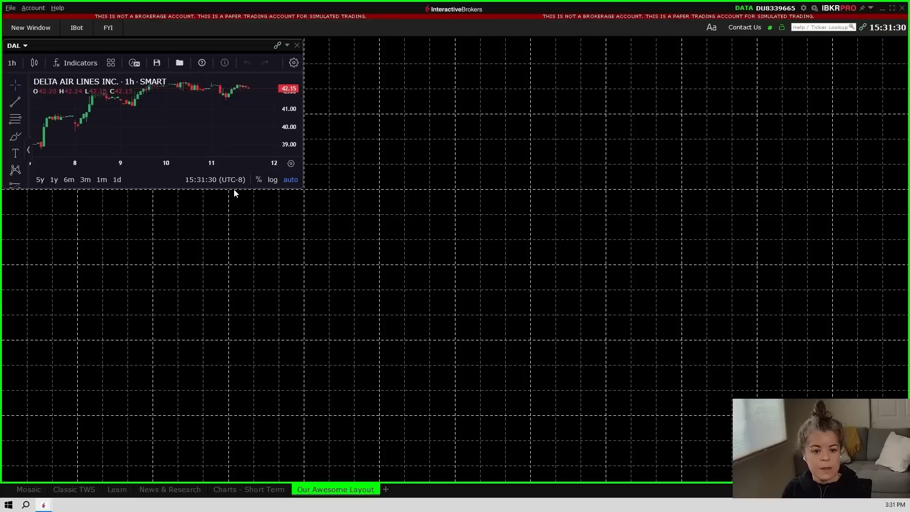
{"action": "left_click_drag", "start_coordinate": [234, 189], "coordinate": [230, 339]}
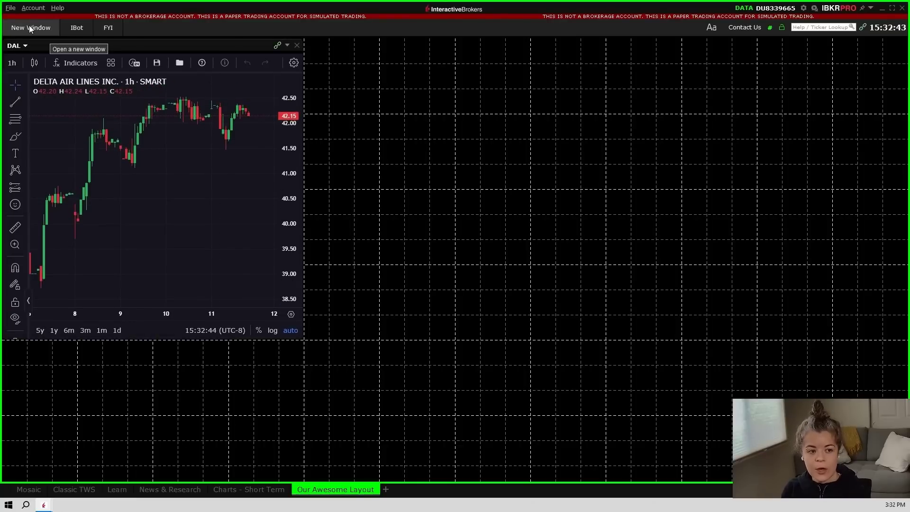
Add a DAL Level II market depth window docked beside the chart at the chart's height
{"action": "left_click", "coordinate": [30, 28]}
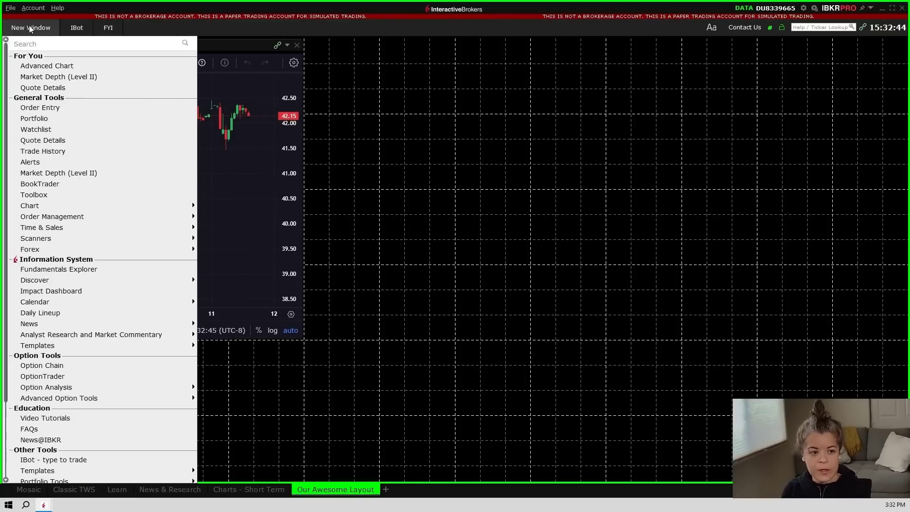
{"action": "left_click", "coordinate": [94, 173]}
{"action": "left_click_drag", "start_coordinate": [587, 47], "coordinate": [575, 62]}
{"action": "left_click_drag", "start_coordinate": [754, 111], "coordinate": [520, 96]}
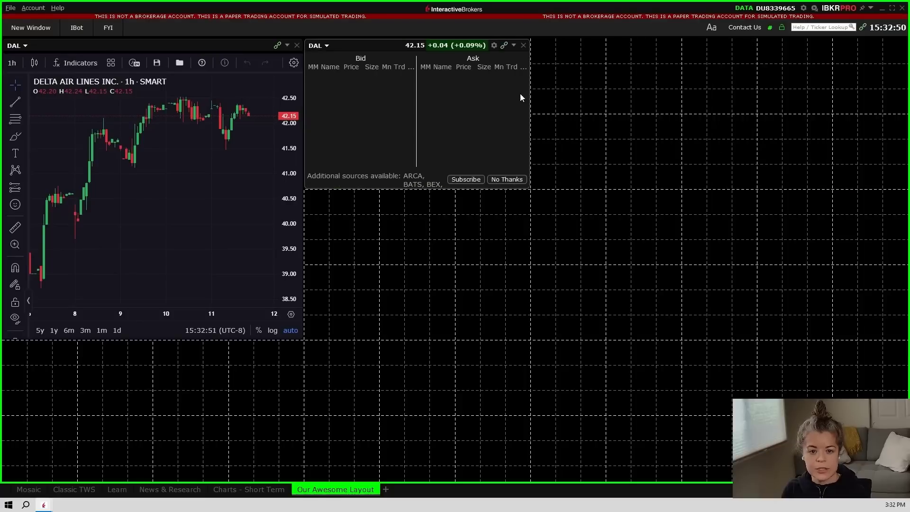
{"action": "left_click_drag", "start_coordinate": [457, 187], "coordinate": [476, 196]}
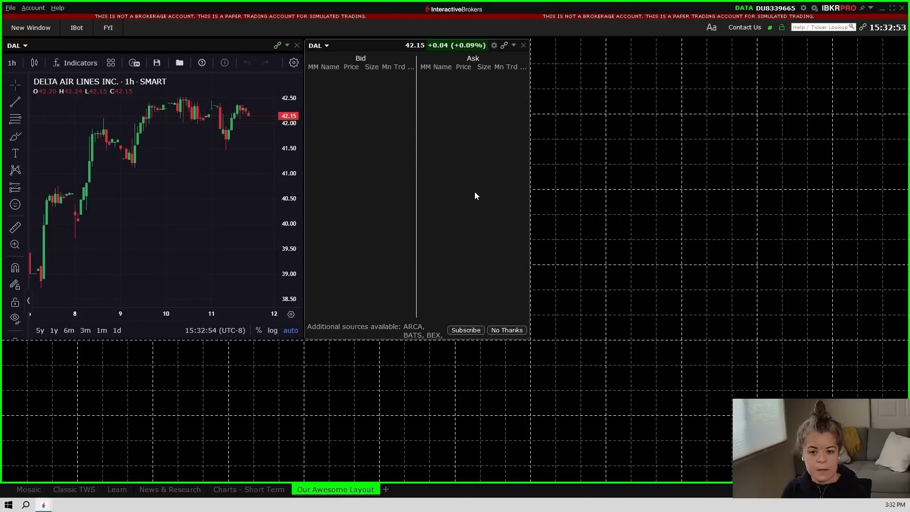
Add a single-instrument DAL Time & Sales window docked at the top right
{"action": "left_click", "coordinate": [30, 27]}
{"action": "mouse_move", "coordinate": [97, 229]}
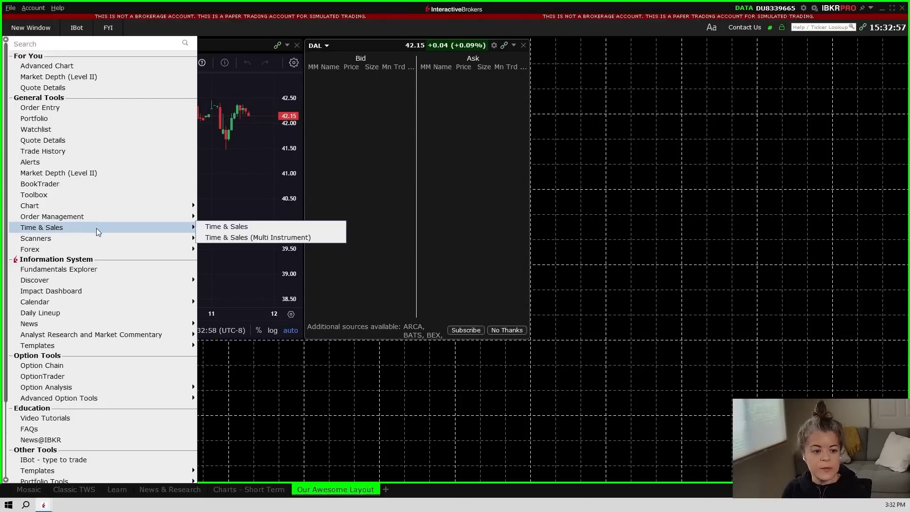
{"action": "left_click", "coordinate": [223, 227]}
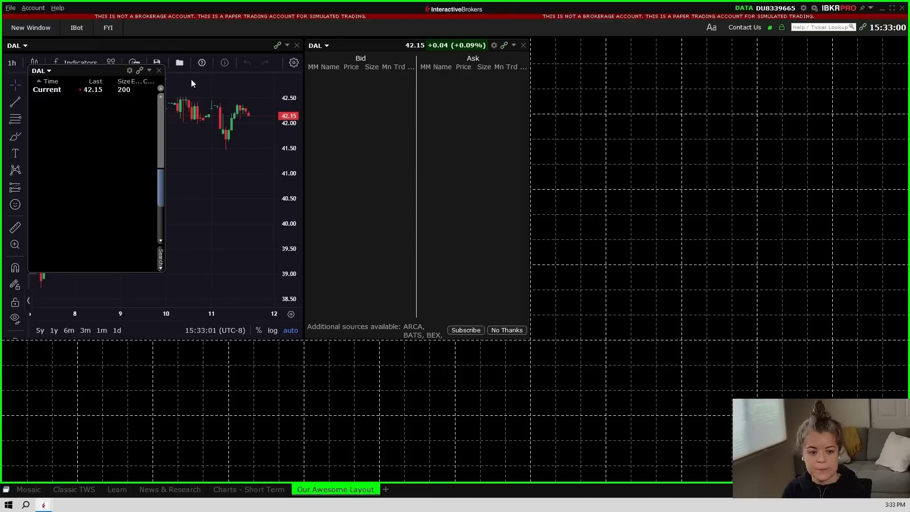
{"action": "left_click_drag", "start_coordinate": [90, 71], "coordinate": [610, 48]}
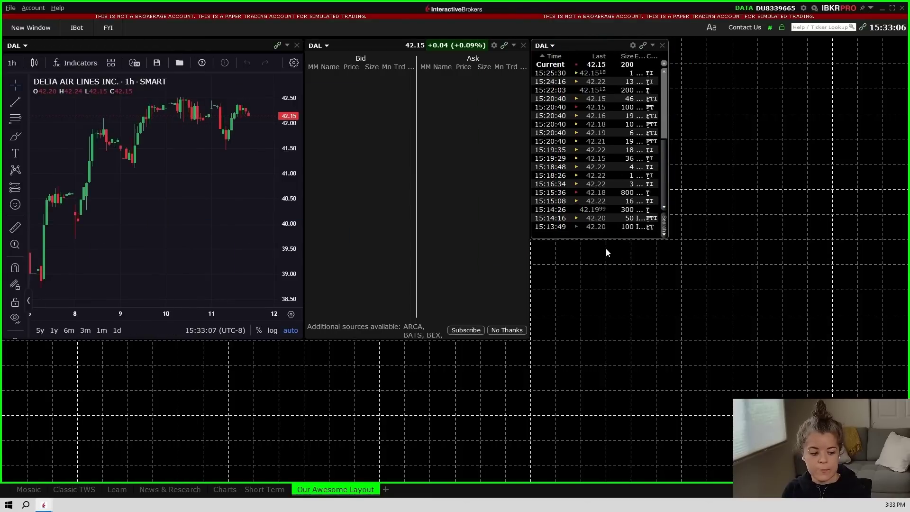
Add a watchlist, plus a DAL order entry panel docked below market depth and made taller
{"action": "left_click", "coordinate": [30, 29]}
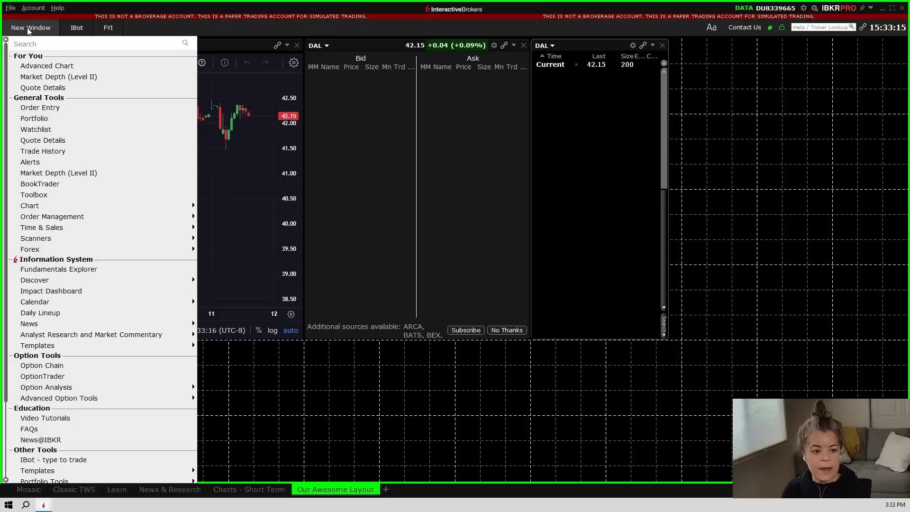
{"action": "left_click", "coordinate": [89, 129]}
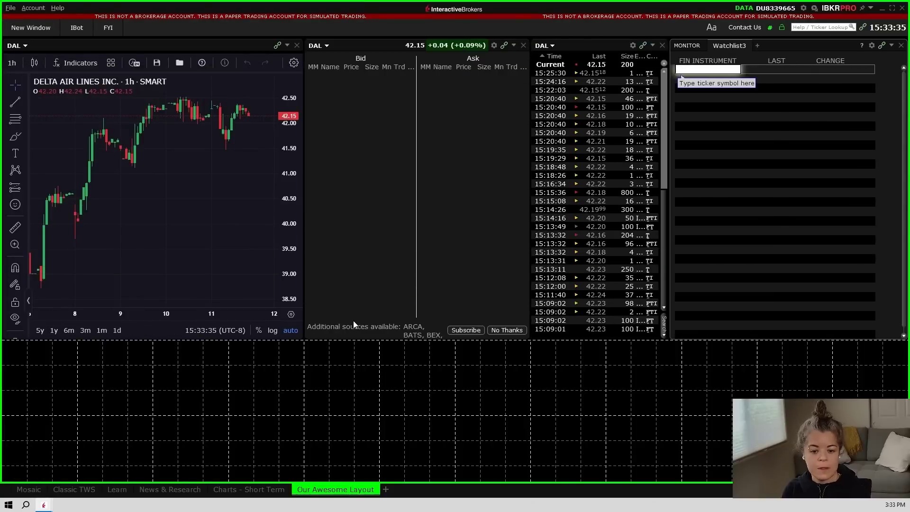
{"action": "left_click", "coordinate": [37, 30]}
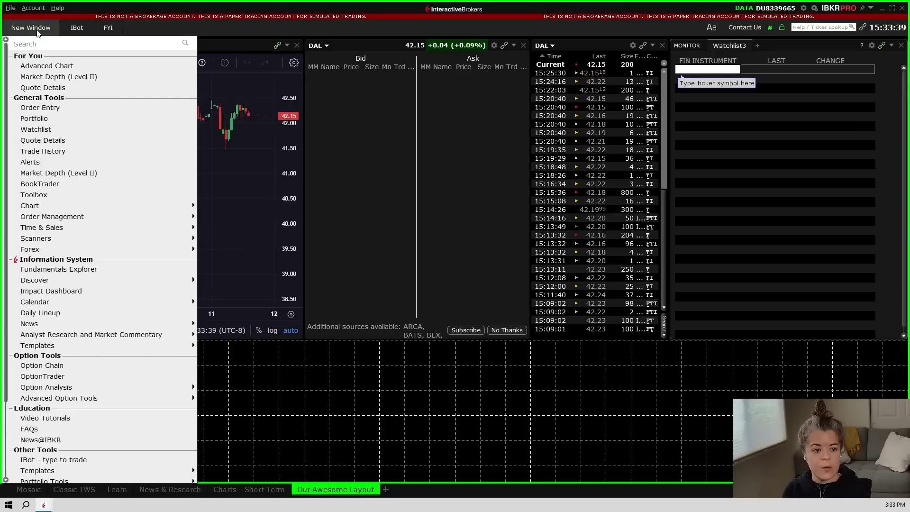
{"action": "left_click", "coordinate": [96, 112]}
{"action": "left_click_drag", "start_coordinate": [121, 72], "coordinate": [414, 348]}
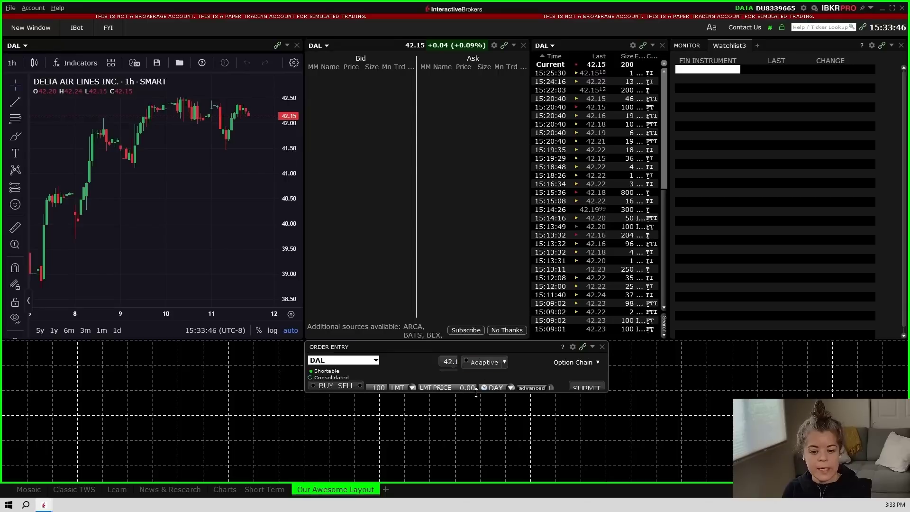
{"action": "left_click_drag", "start_coordinate": [476, 393], "coordinate": [475, 416]}
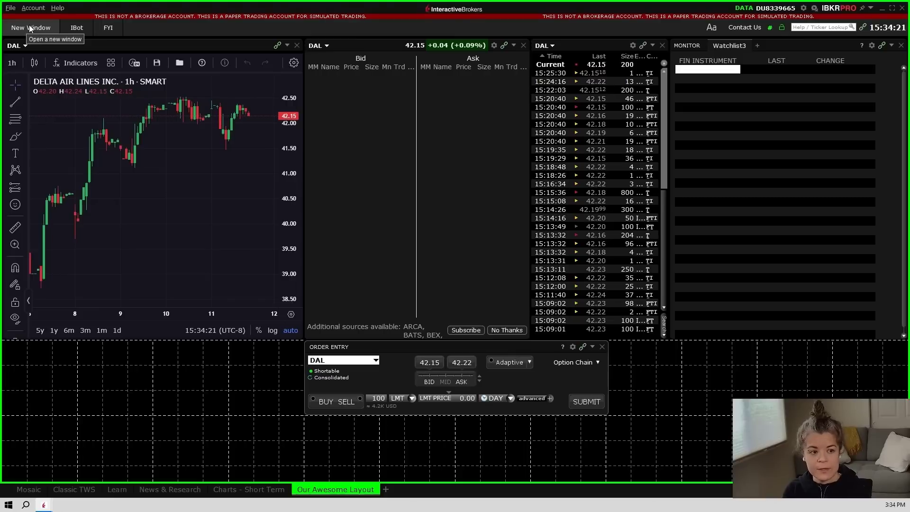
Add an Orders activity panel docked beneath the order entry panel
{"action": "left_click", "coordinate": [33, 26]}
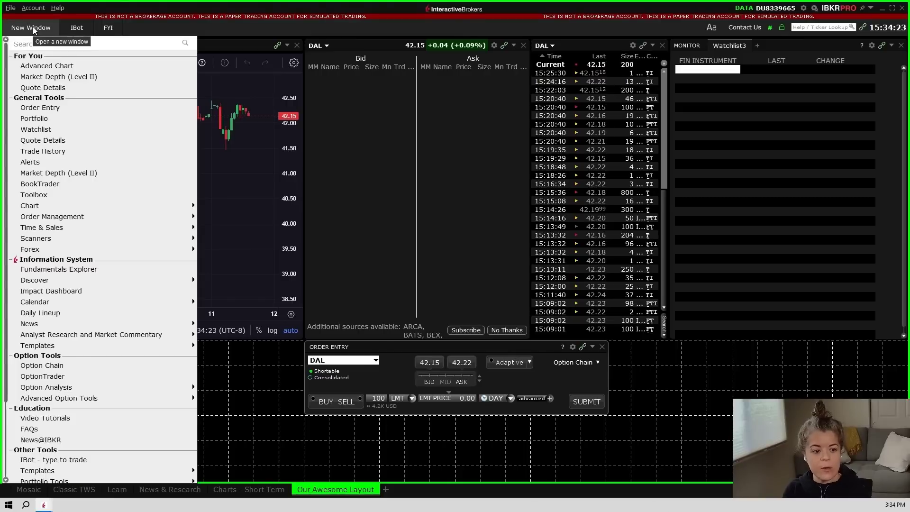
{"action": "mouse_move", "coordinate": [117, 218]}
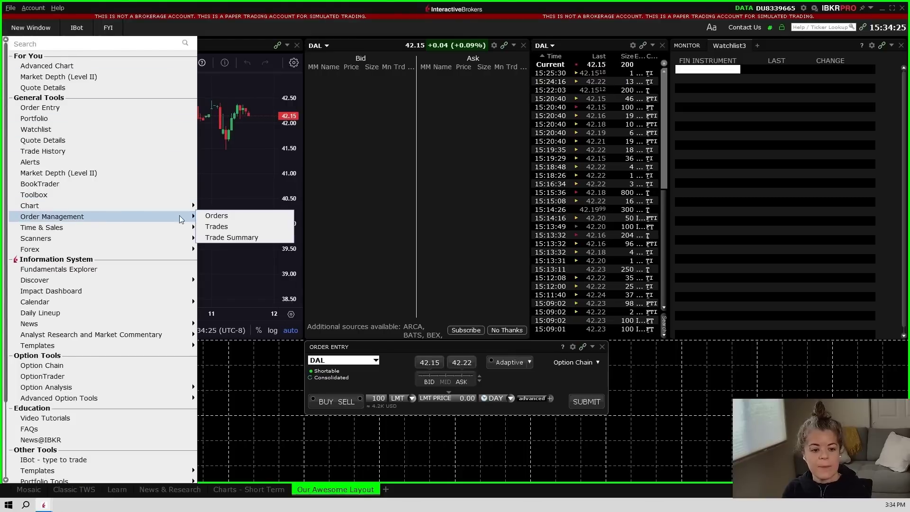
{"action": "left_click", "coordinate": [216, 216]}
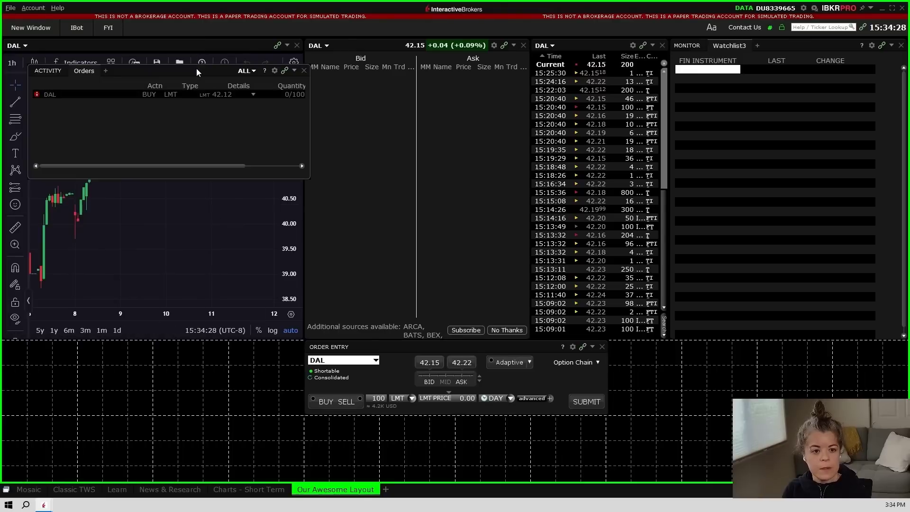
{"action": "left_click_drag", "start_coordinate": [196, 68], "coordinate": [481, 377]}
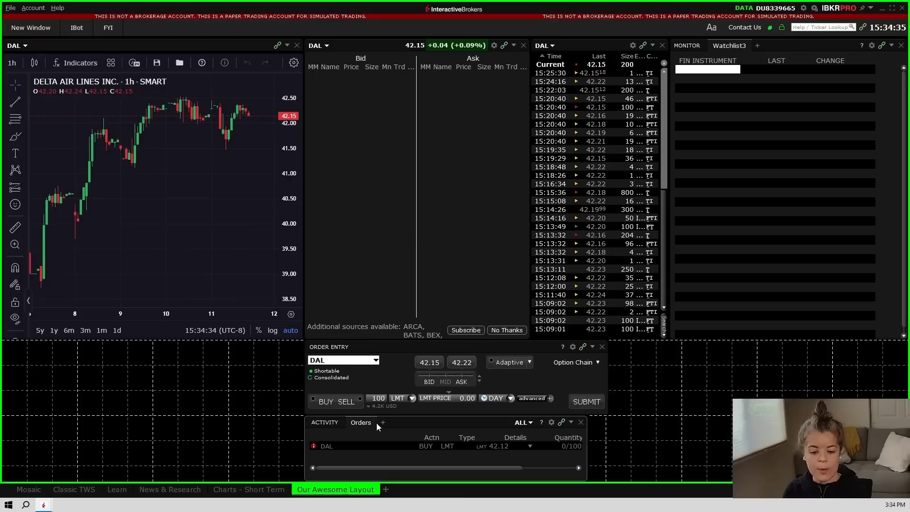
Add Trades and Summary tabs to the activity panel and widen it to show Avg (SLD)
{"action": "left_click", "coordinate": [382, 422]}
{"action": "left_click", "coordinate": [401, 436]}
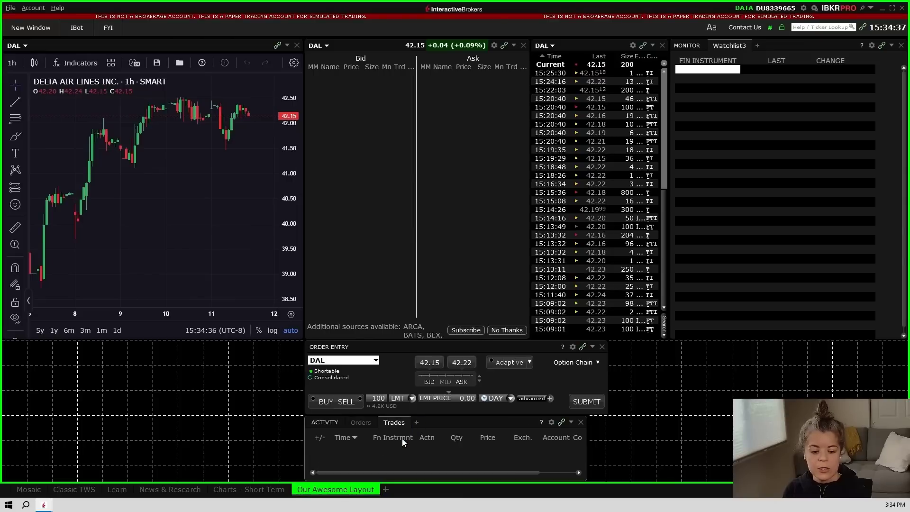
{"action": "left_click", "coordinate": [414, 424]}
{"action": "left_click", "coordinate": [447, 446]}
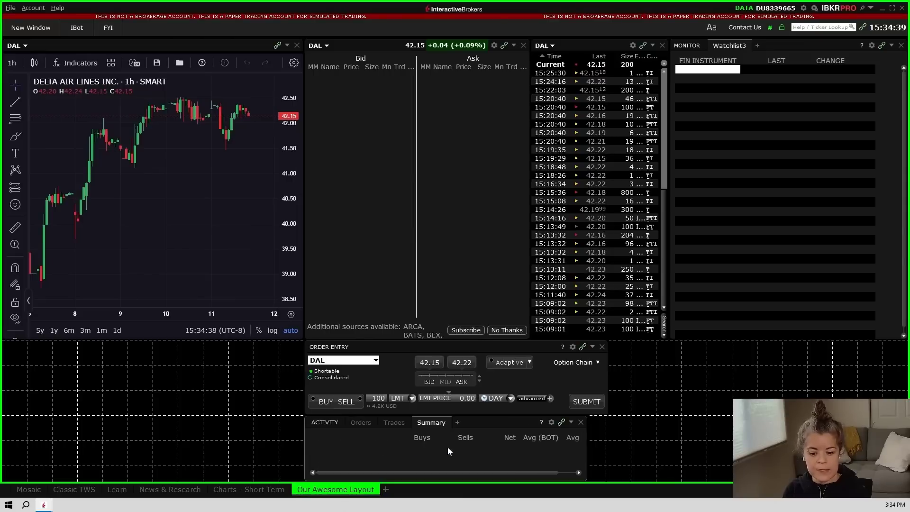
{"action": "left_click_drag", "start_coordinate": [590, 459], "coordinate": [603, 458]}
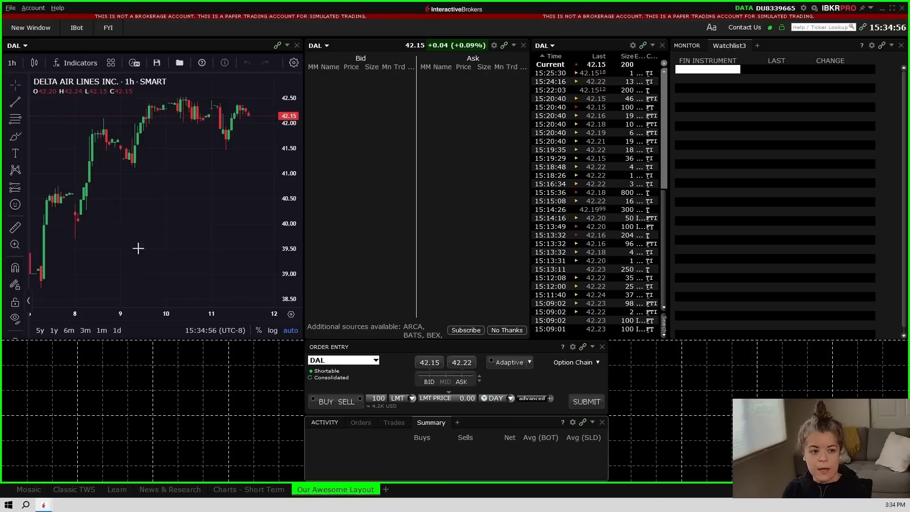
Add a DAL calls-and-puts option chain docked bottom-left beneath the chart
{"action": "left_click", "coordinate": [34, 33]}
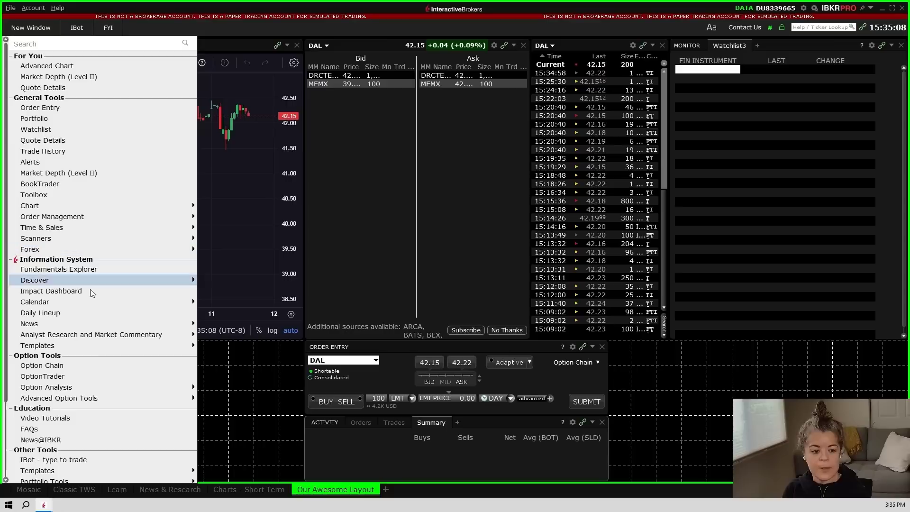
{"action": "left_click", "coordinate": [95, 365]}
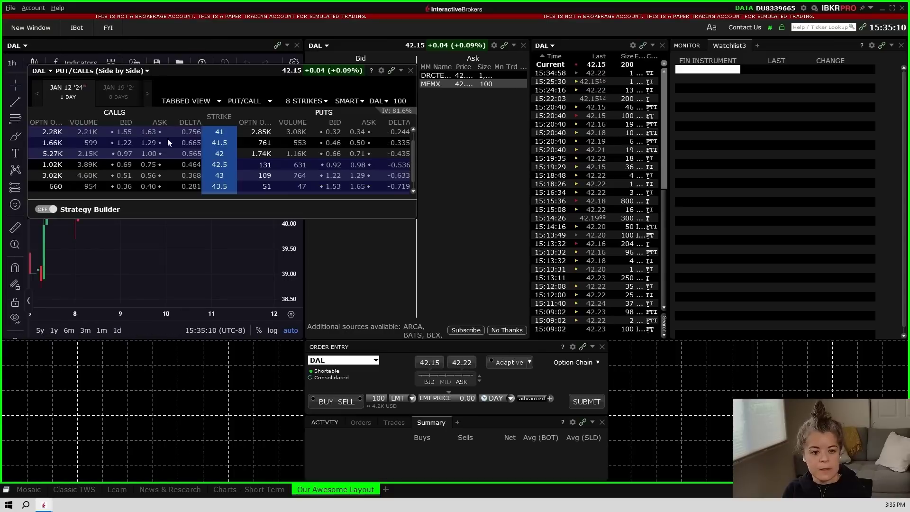
{"action": "left_click_drag", "start_coordinate": [211, 72], "coordinate": [175, 332]}
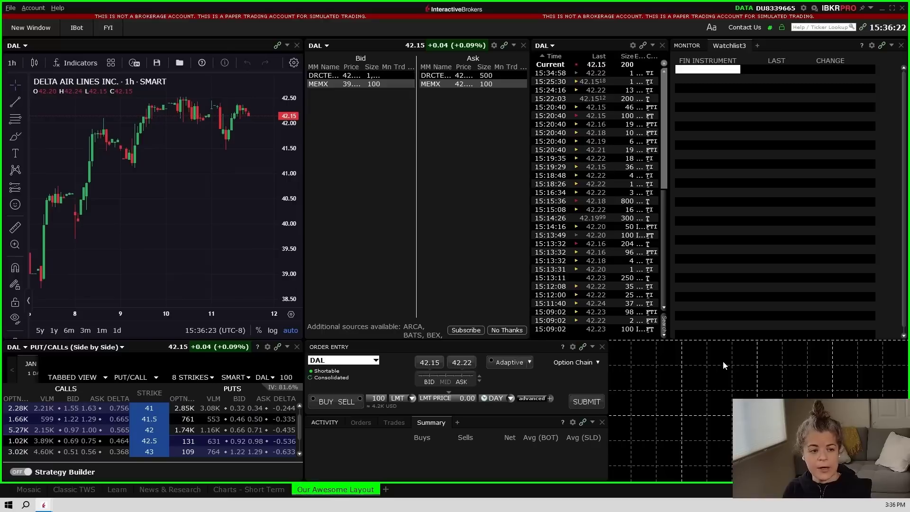
Add a US Movers scanner, docked bottom-right and widened to the screen edge
{"action": "left_click", "coordinate": [33, 28]}
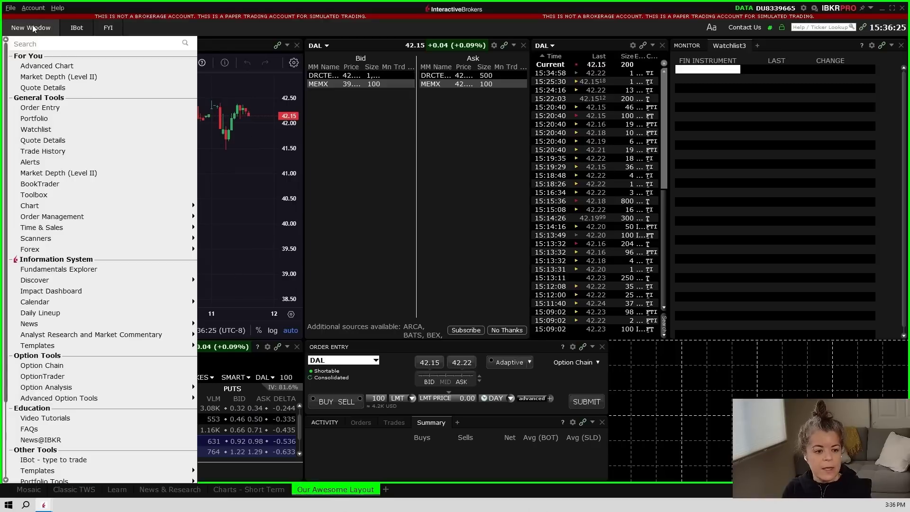
{"action": "mouse_move", "coordinate": [86, 241]}
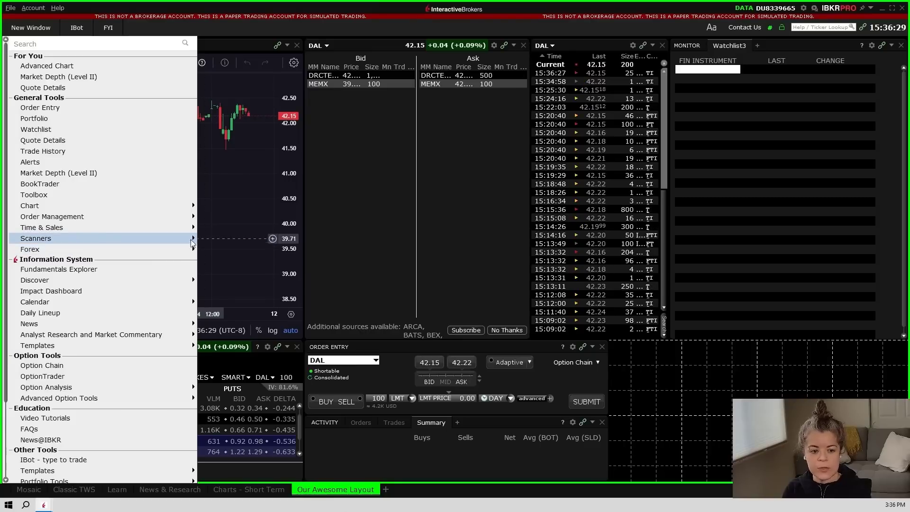
{"action": "left_click", "coordinate": [213, 236]}
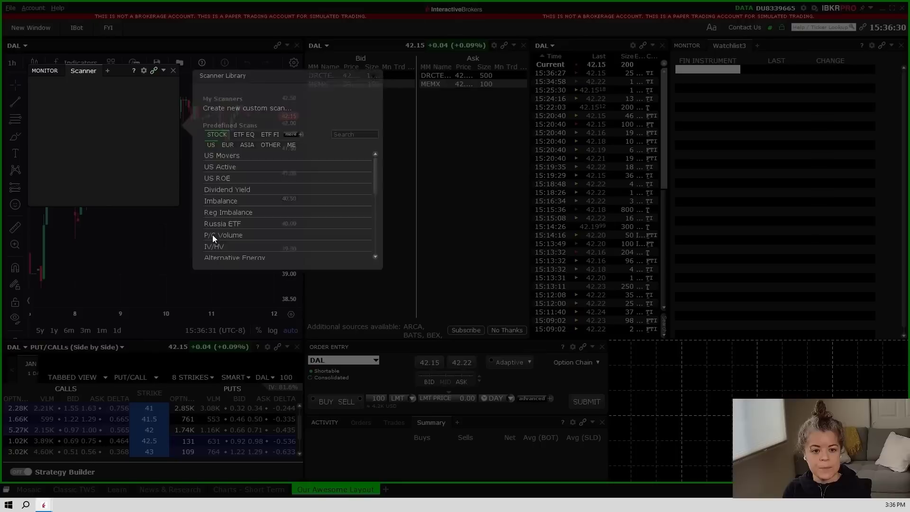
{"action": "left_click", "coordinate": [224, 155]}
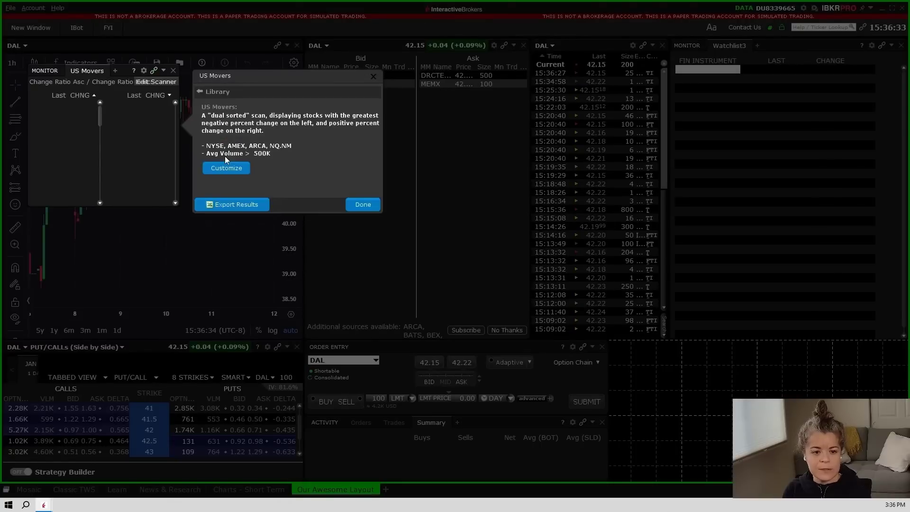
{"action": "left_click", "coordinate": [361, 204]}
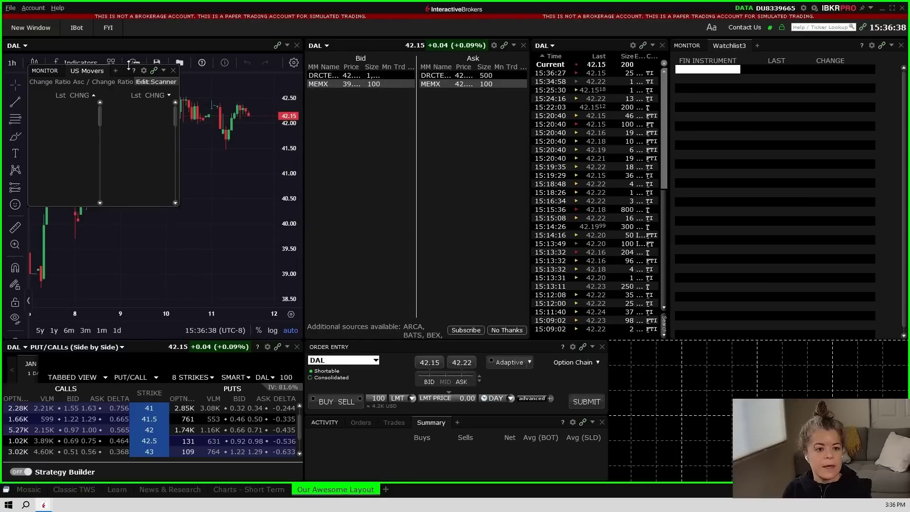
{"action": "left_click_drag", "start_coordinate": [129, 70], "coordinate": [713, 352]}
{"action": "left_click_drag", "start_coordinate": [626, 372], "coordinate": [687, 373]}
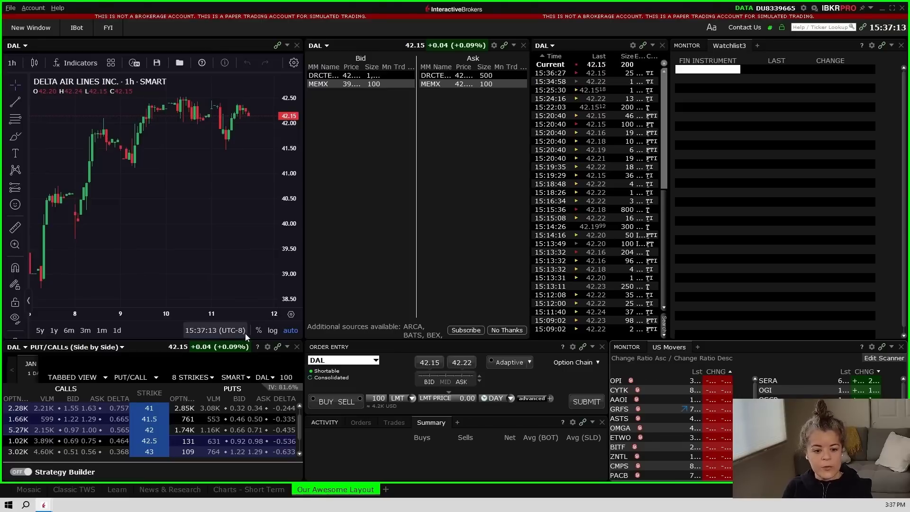
Shorten the chart panel and extend the option chain upward to fill the gap
{"action": "left_click_drag", "start_coordinate": [249, 338], "coordinate": [261, 308]}
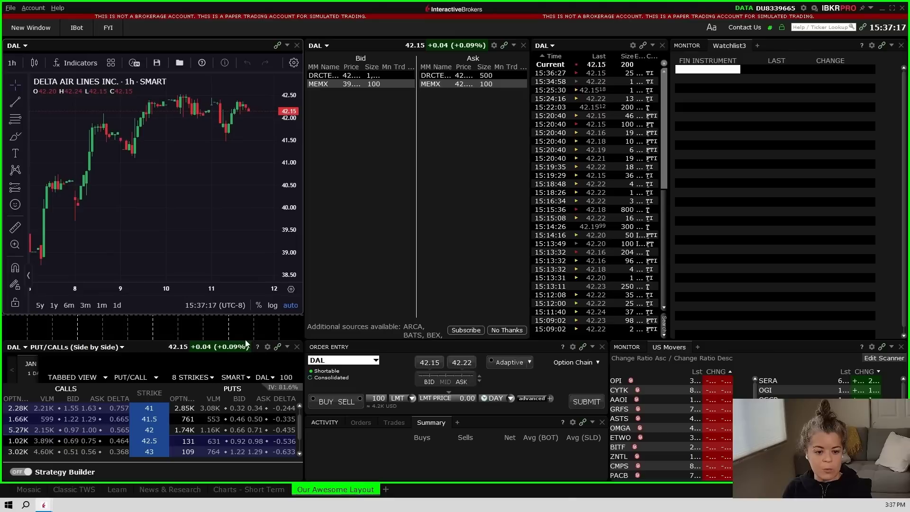
{"action": "left_click_drag", "start_coordinate": [261, 338], "coordinate": [266, 315]}
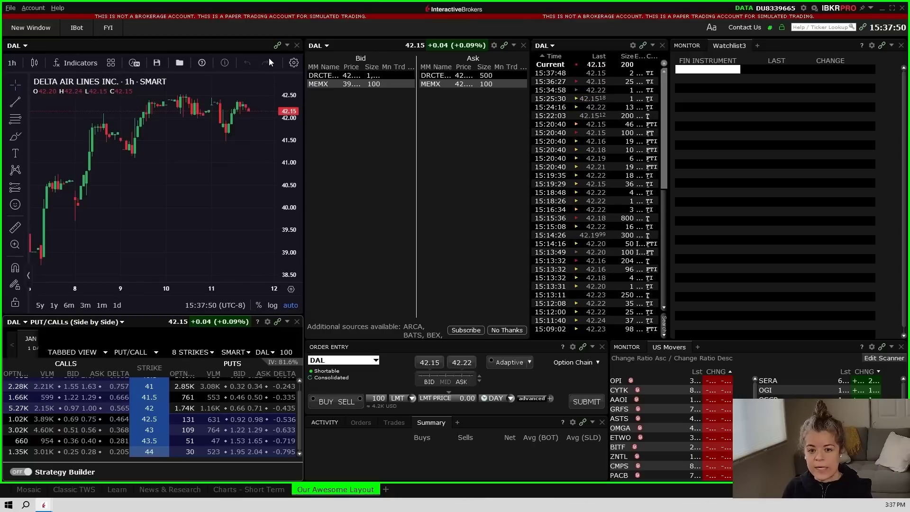
Assign the DAL market depth panel to link Group 1 and close the link-group list
{"action": "left_click", "coordinate": [504, 46]}
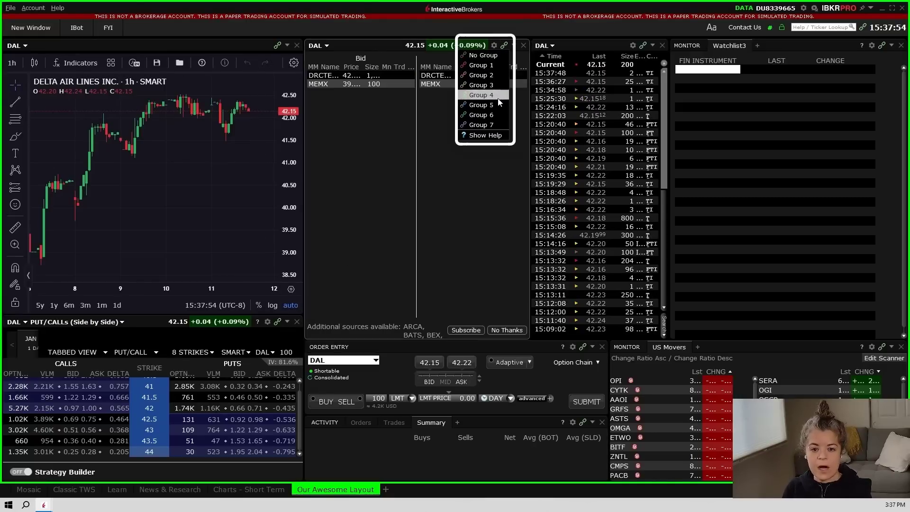
{"action": "left_click", "coordinate": [493, 66]}
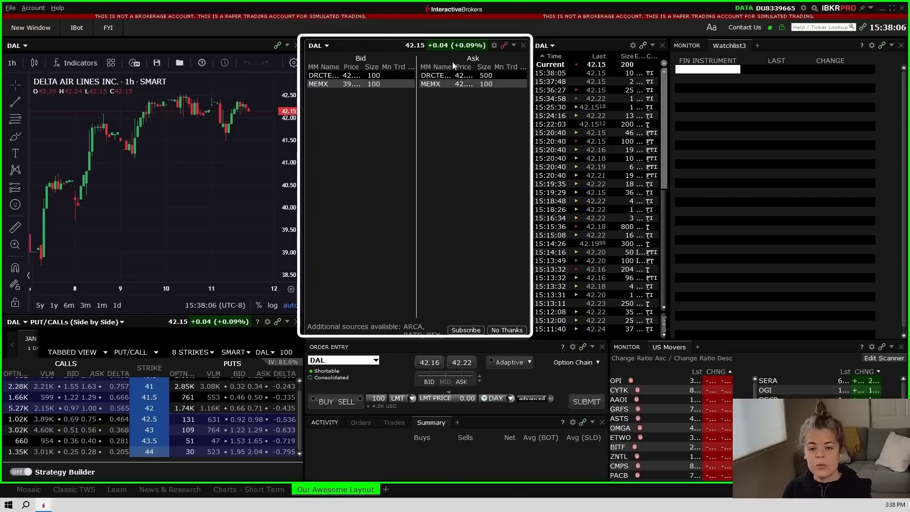
{"action": "left_click", "coordinate": [503, 47]}
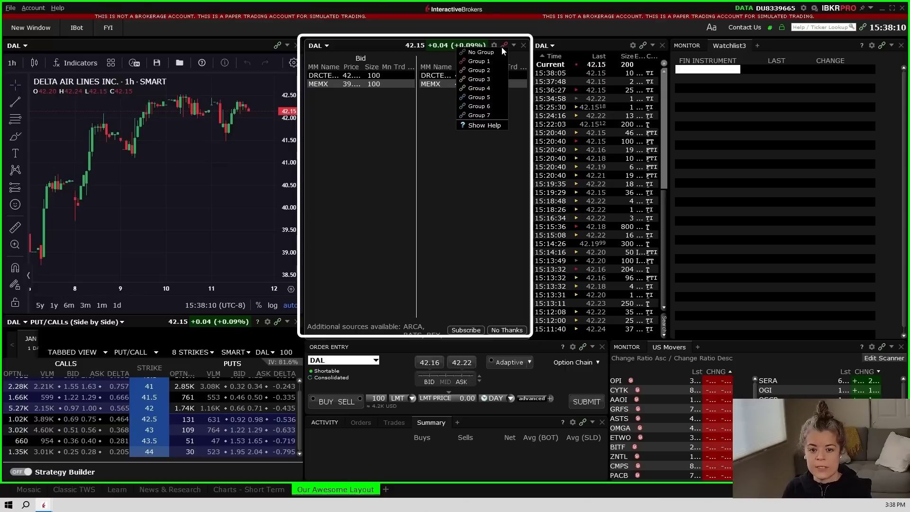
{"action": "left_click", "coordinate": [501, 88]}
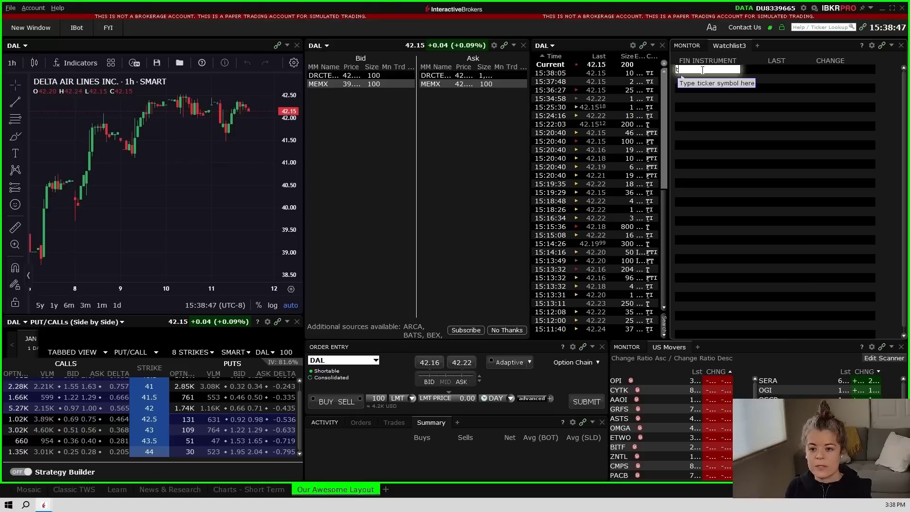
Enter TSLA as the watchlist's instrument so the linked panels switch to Tesla
{"action": "type", "text": "sla"}
{"action": "key", "text": "Return"}
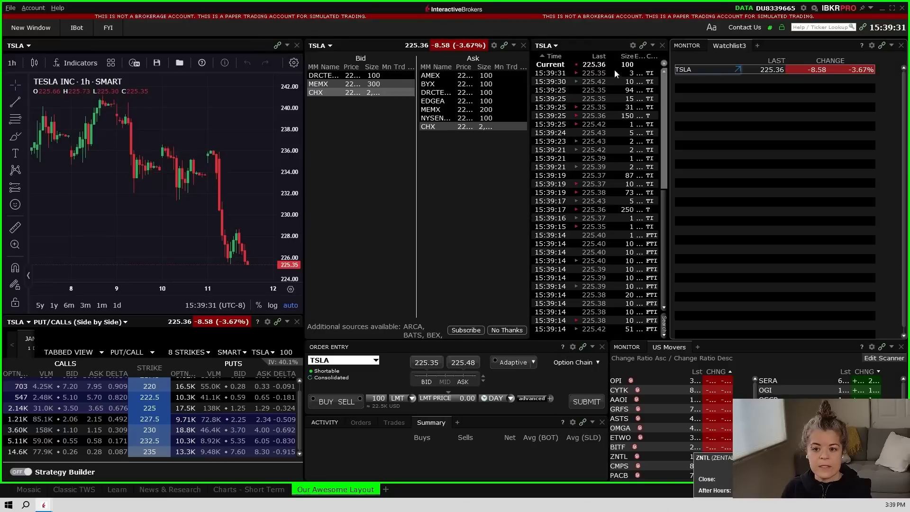
{"action": "left_click", "coordinate": [632, 46]}
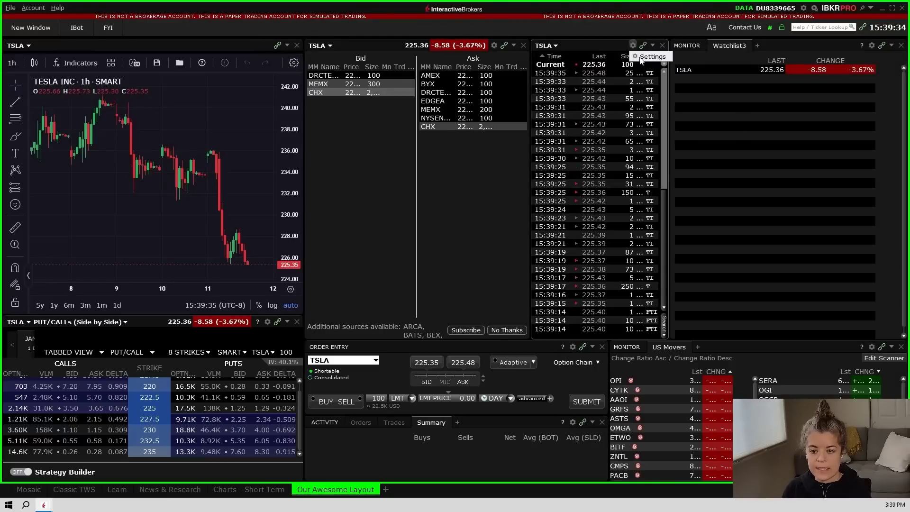
{"action": "left_click", "coordinate": [649, 56]}
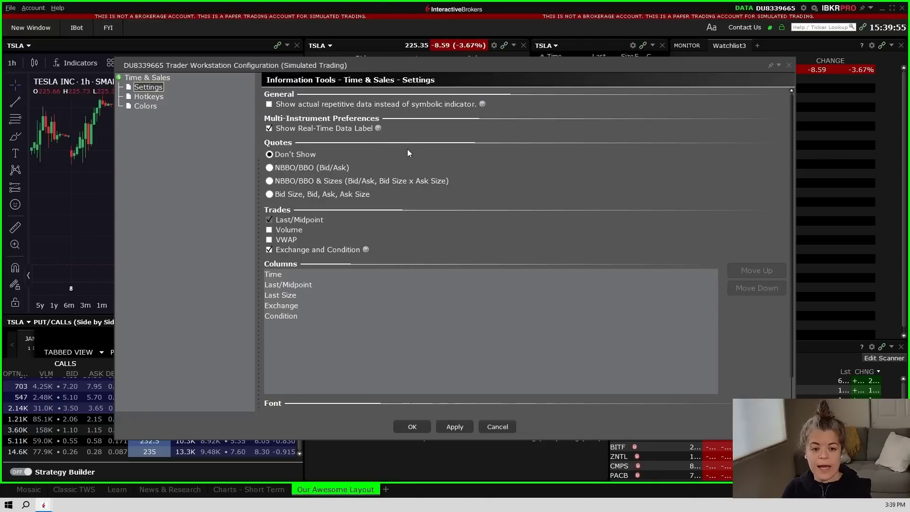
{"action": "left_click", "coordinate": [508, 424]}
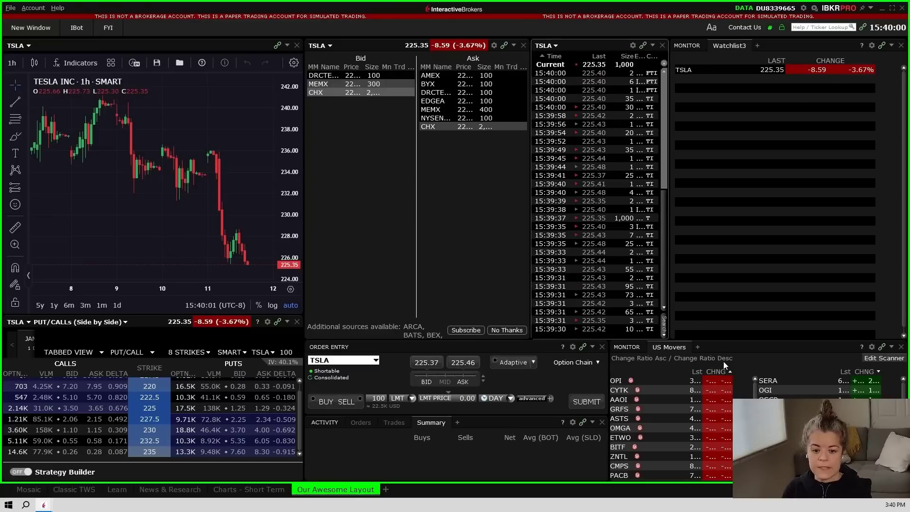